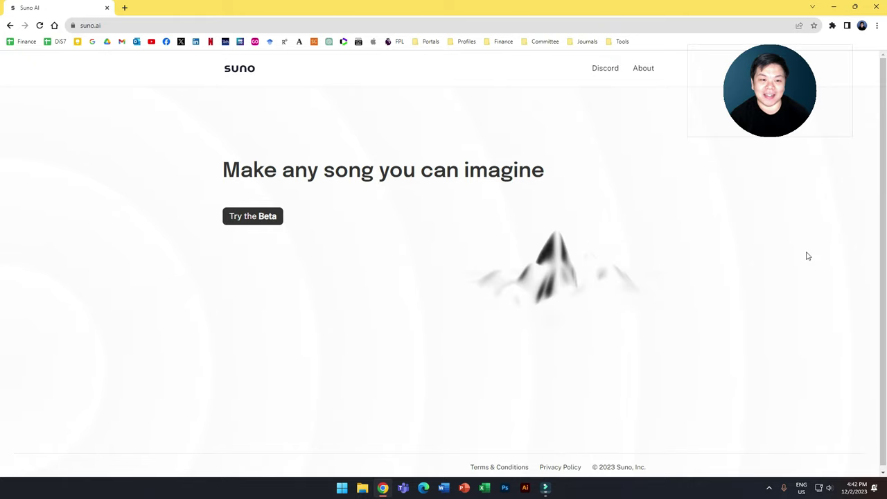
- Go from the Suno landing page into the Suno beta app
left_click_drag(223, 169, 554, 174)
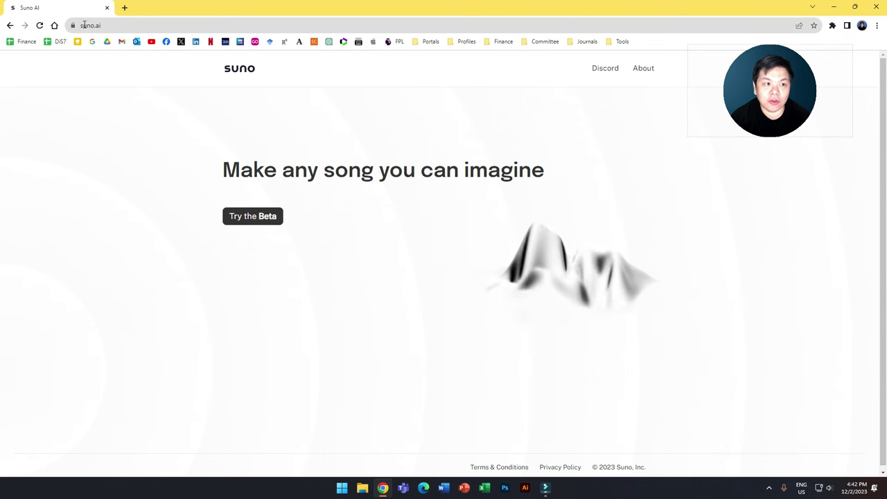
double_click(125, 25)
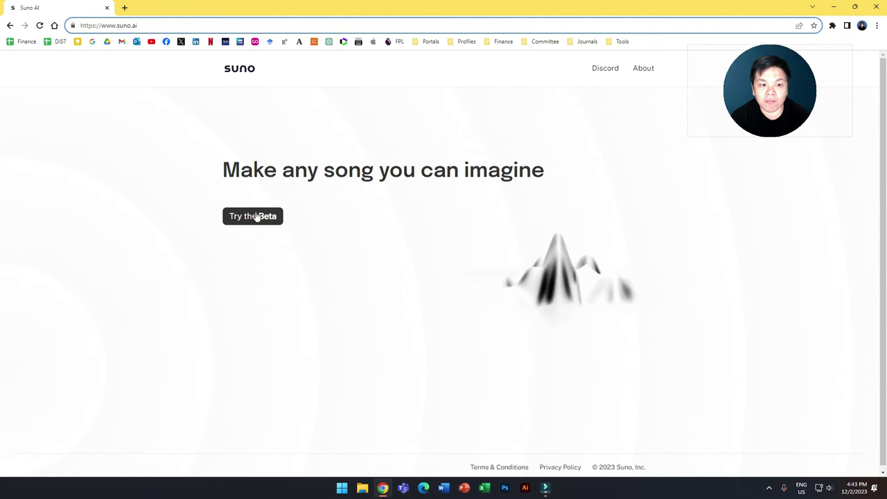
left_click(255, 220)
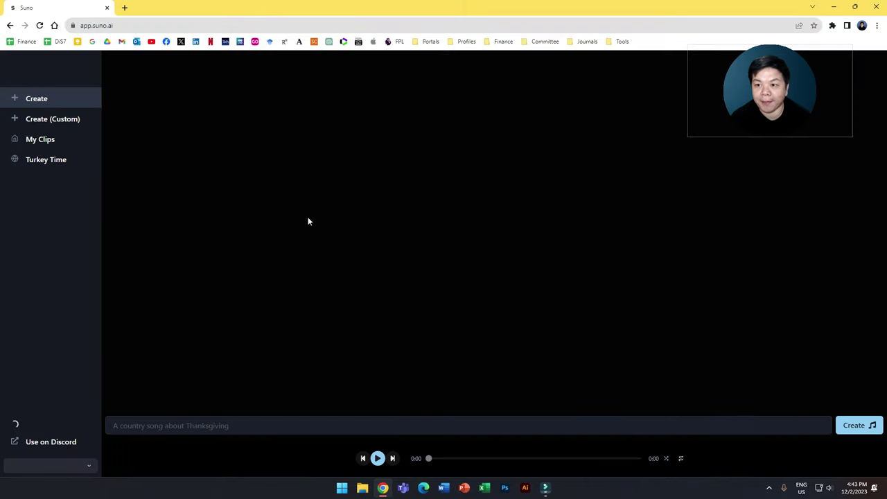
- Open and close the account menu, then browse the previously generated songs
scroll(527, 217, "up", 10)
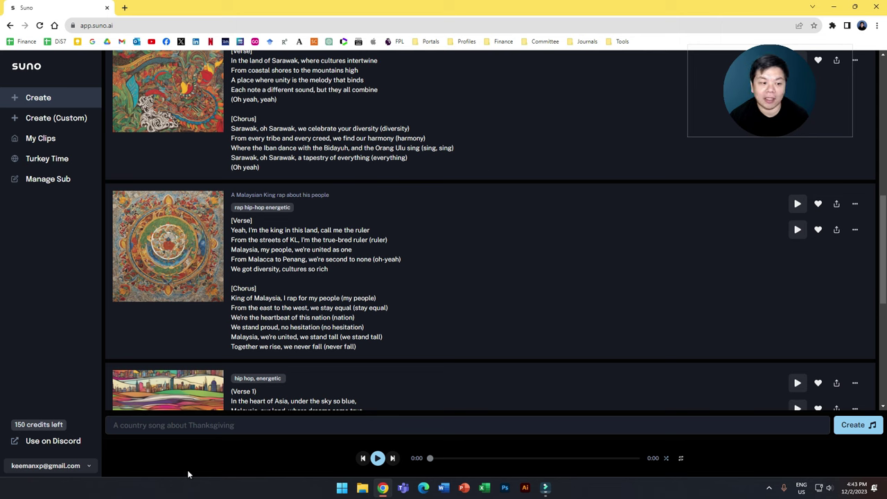
left_click(62, 465)
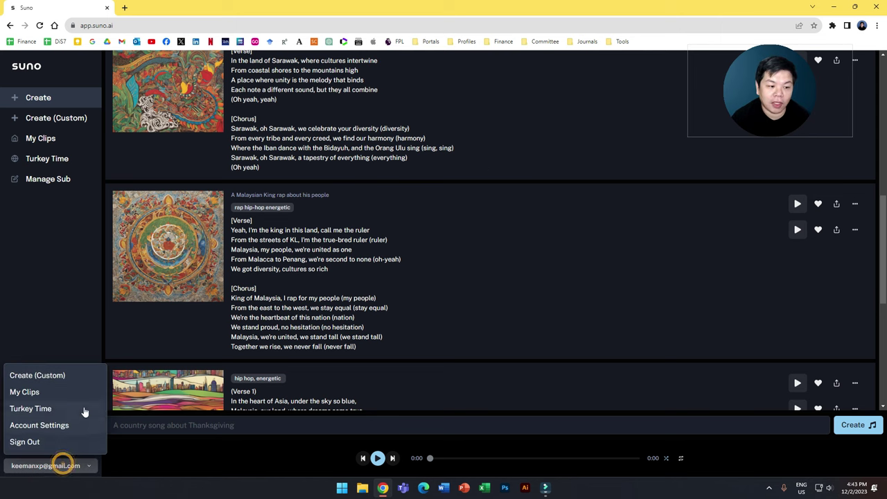
left_click(65, 329)
scroll(547, 287, "up", 10)
scroll(548, 287, "down", 10)
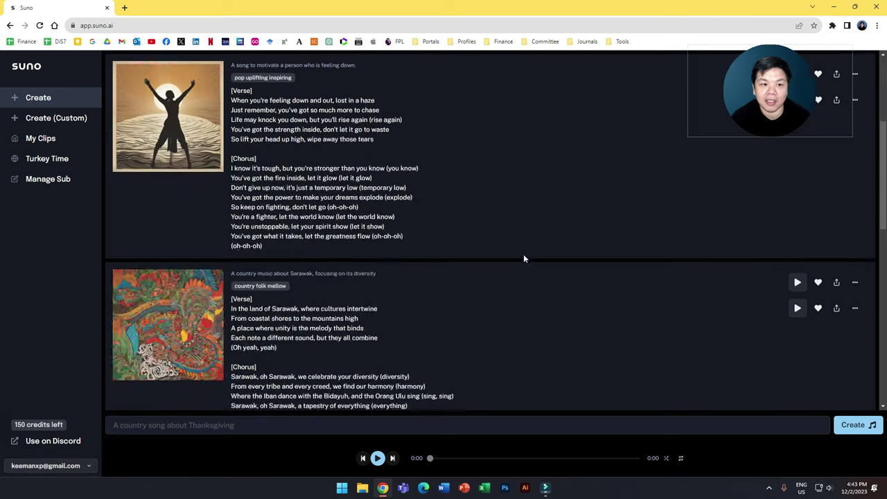
scroll(525, 338, "up", 6)
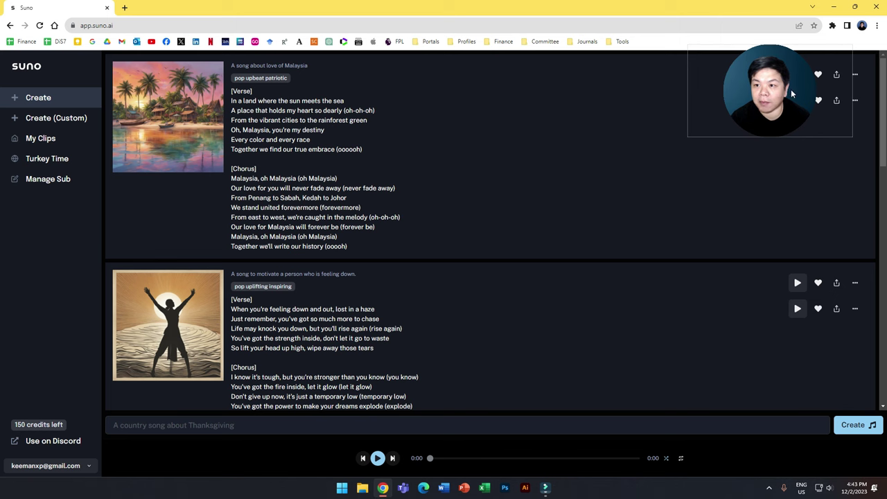
scroll(776, 264, "down", 2)
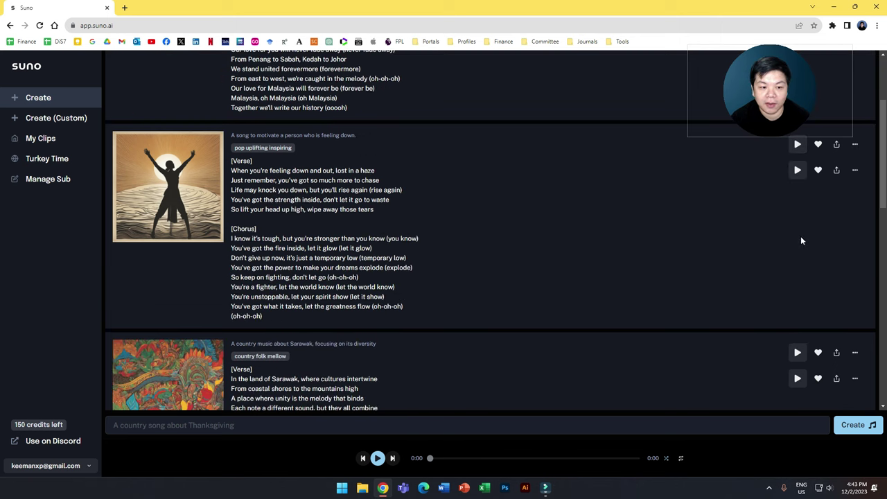
- Play the motivational pop track for someone feeling down and pause it at 0:09
left_click(797, 147)
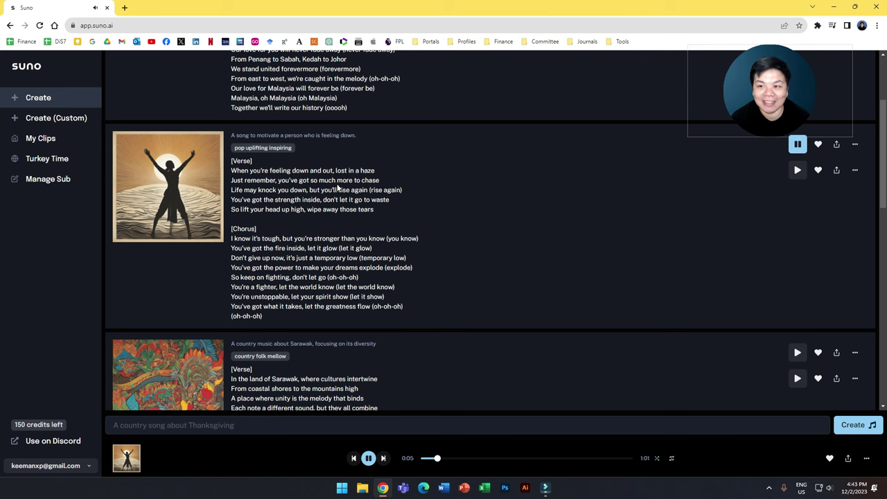
left_click(797, 145)
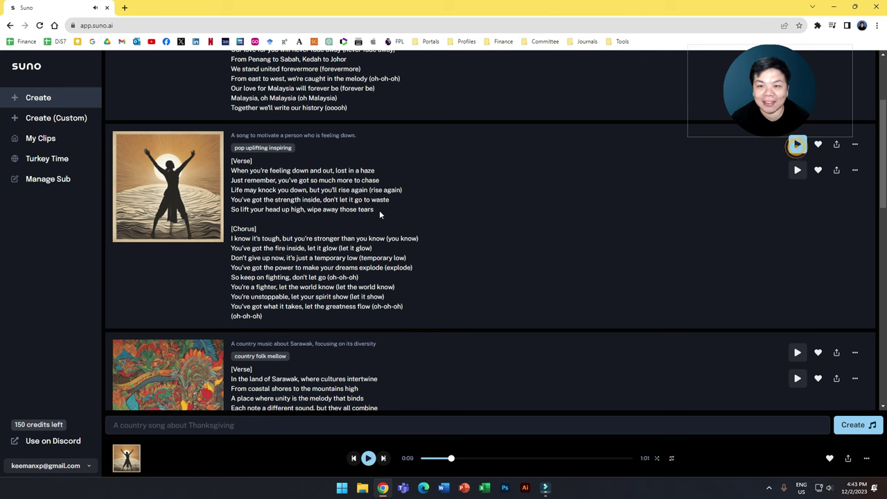
scroll(797, 151, "down", 2)
scroll(491, 230, "up", 2)
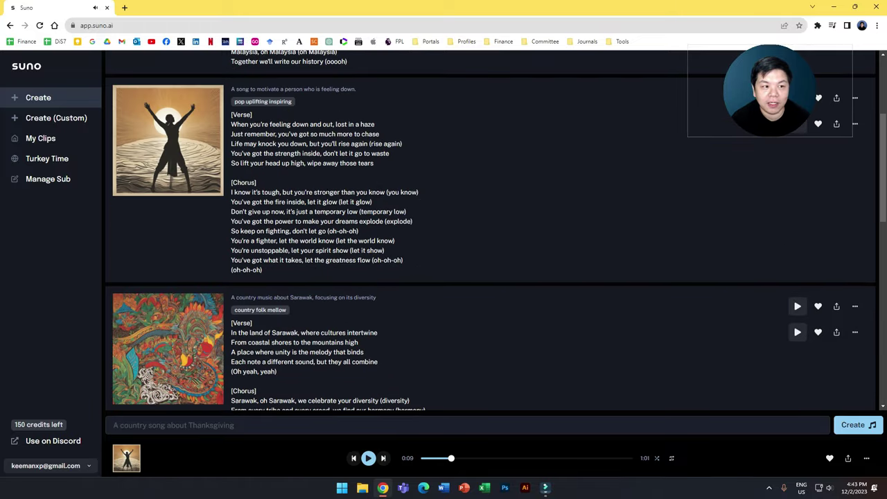
left_click(133, 427)
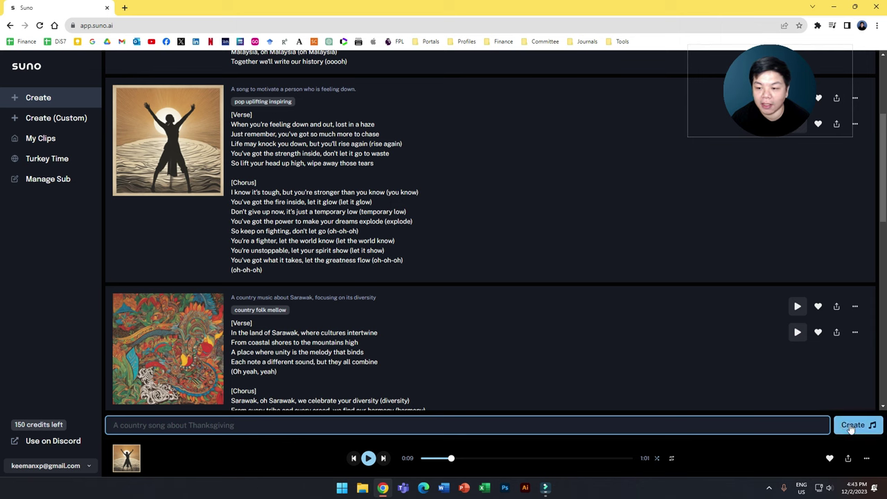
left_click(61, 117)
left_click(61, 118)
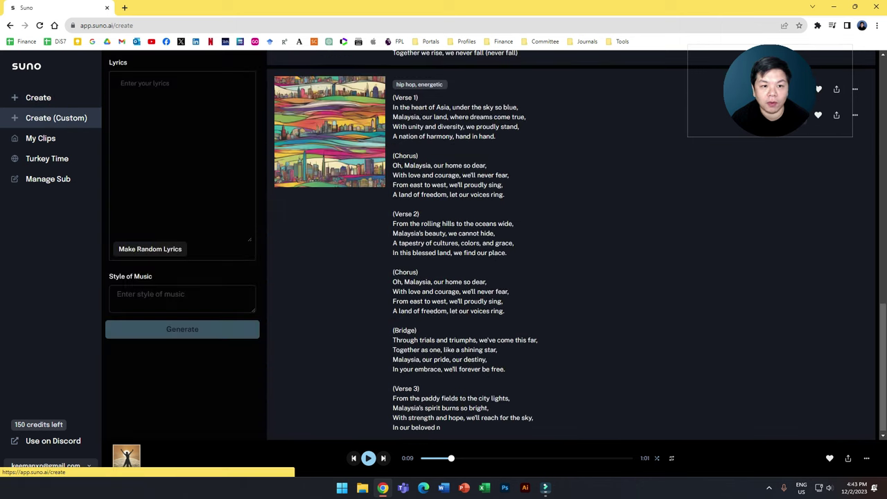
left_click(148, 88)
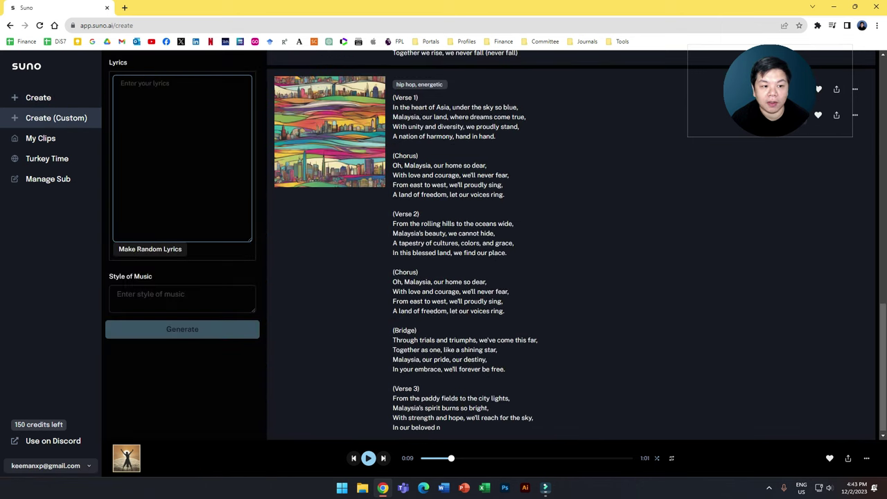
left_click(132, 295)
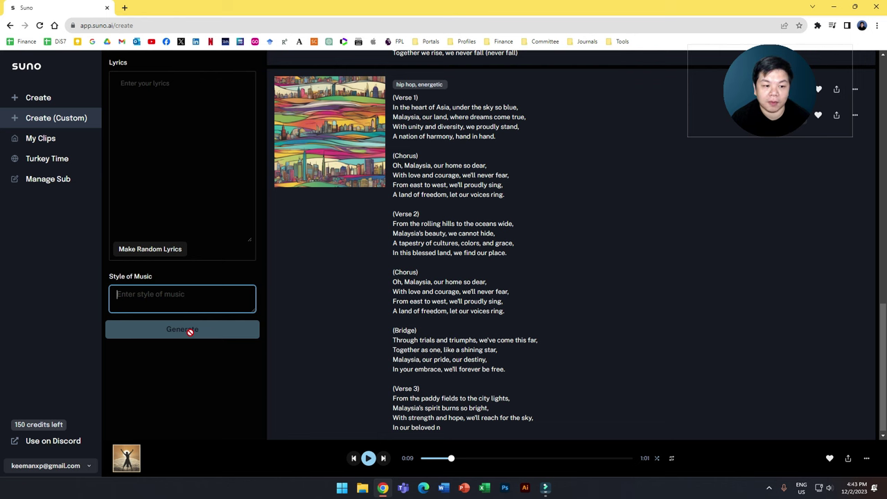
left_click(52, 97)
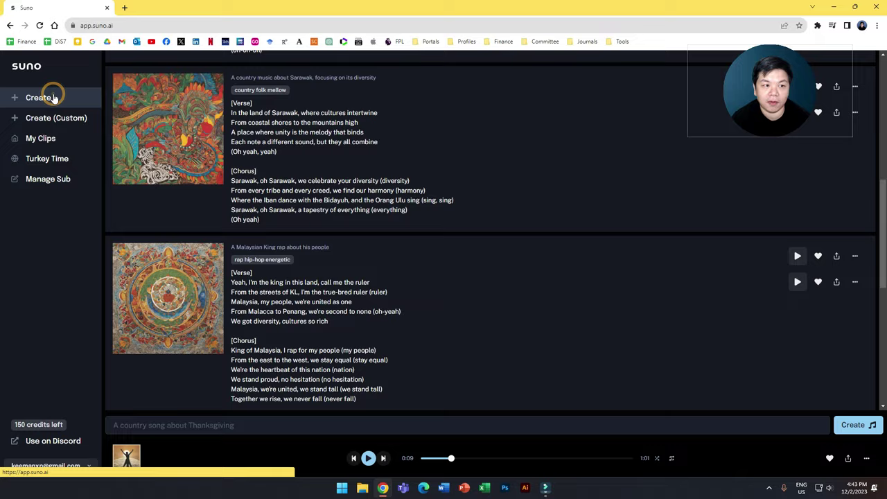
- Submit the prompt 'A song about mother in pop style' to compose two songs
left_click(182, 426)
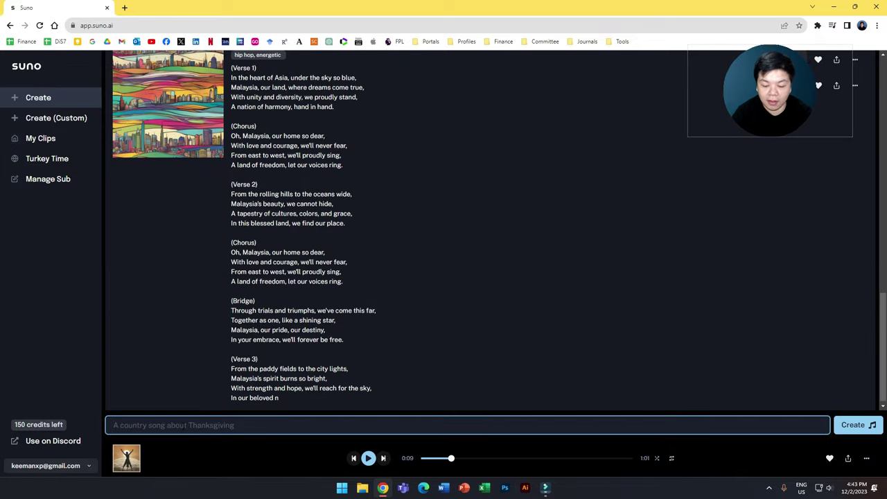
type("A song about mother in pop style")
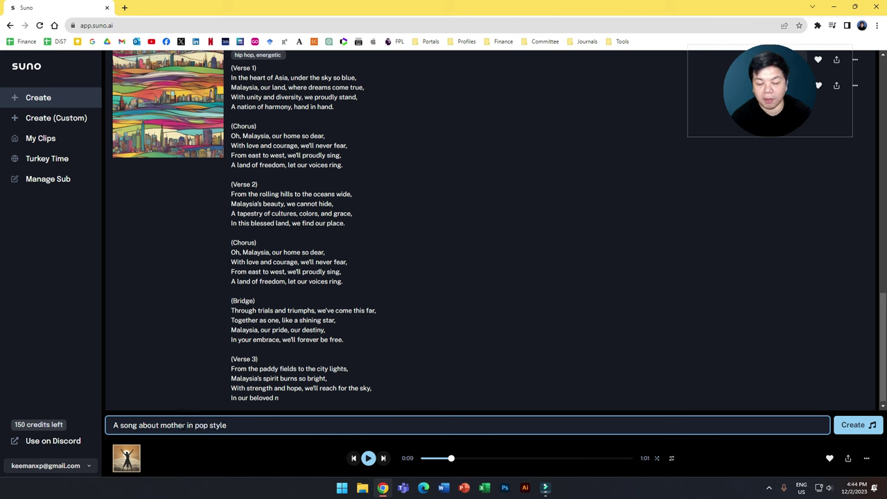
left_click(853, 424)
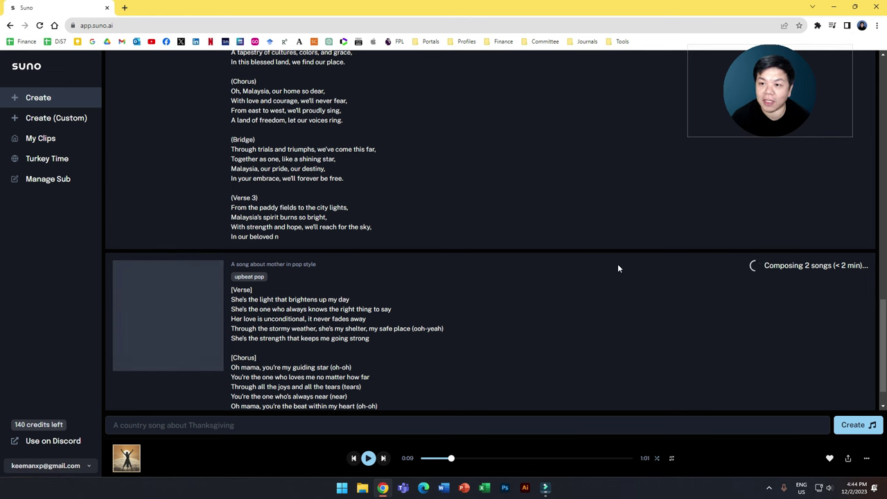
- Highlight the mother song description and its estimated composing time while it generates
left_click_drag(882, 334, 878, 367)
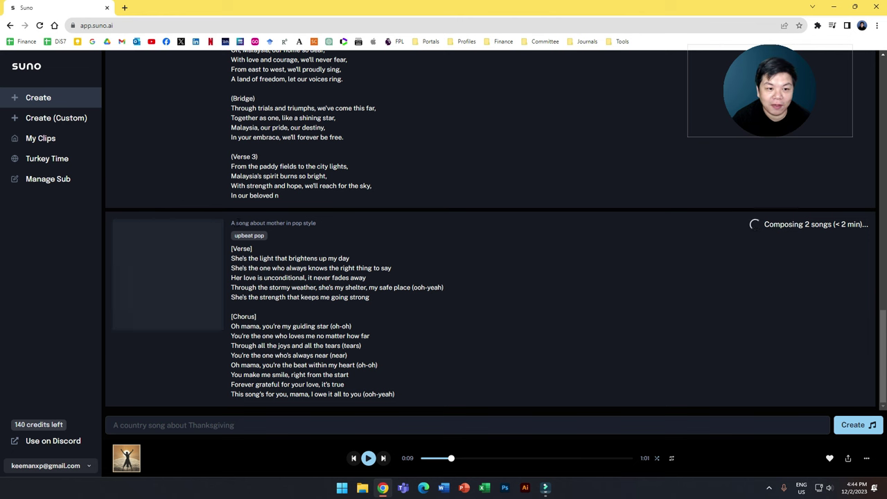
left_click_drag(231, 223, 335, 222)
left_click(232, 221)
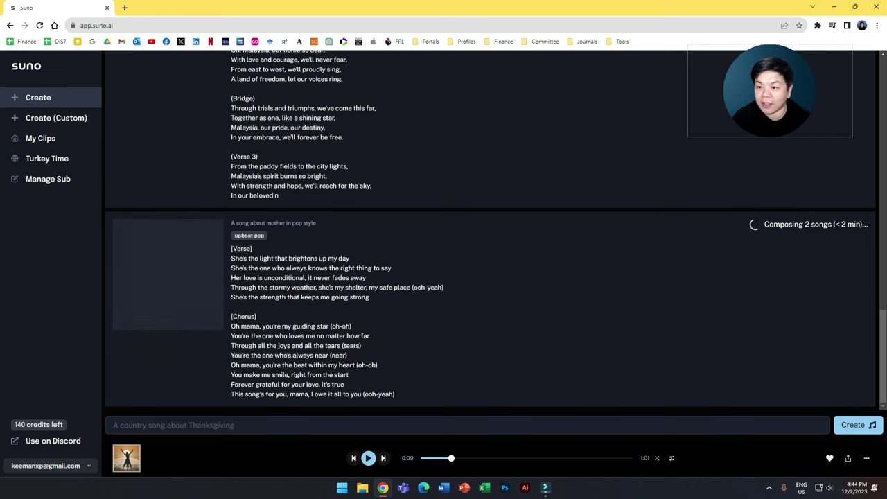
left_click_drag(834, 224, 863, 225)
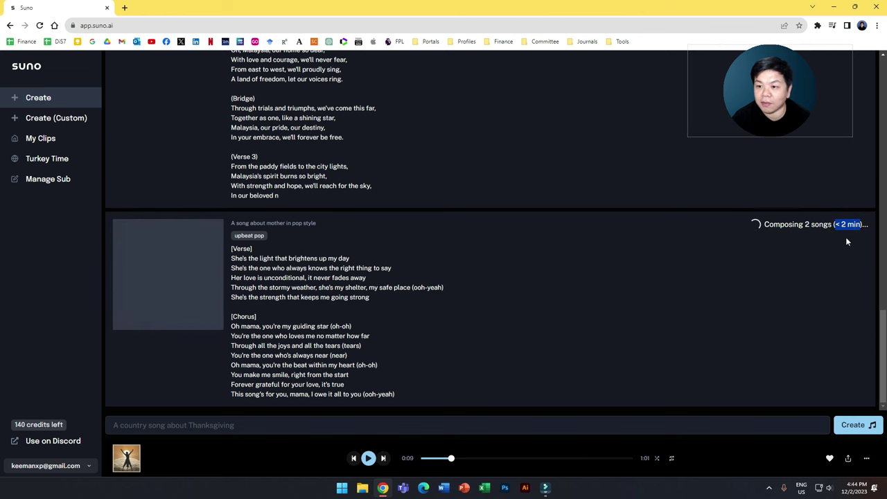
left_click(650, 321)
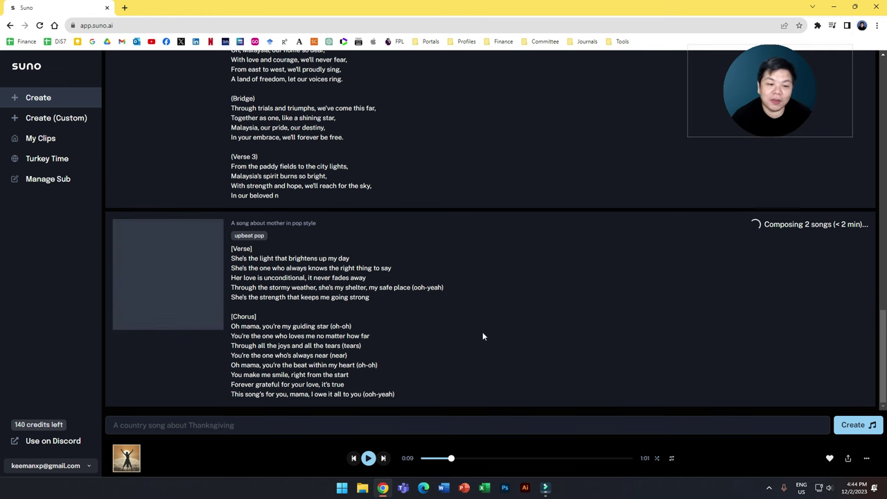
- Scroll past the Malaysia songs to the 'A song about mother in pop style' card
scroll(480, 332, "up", 4)
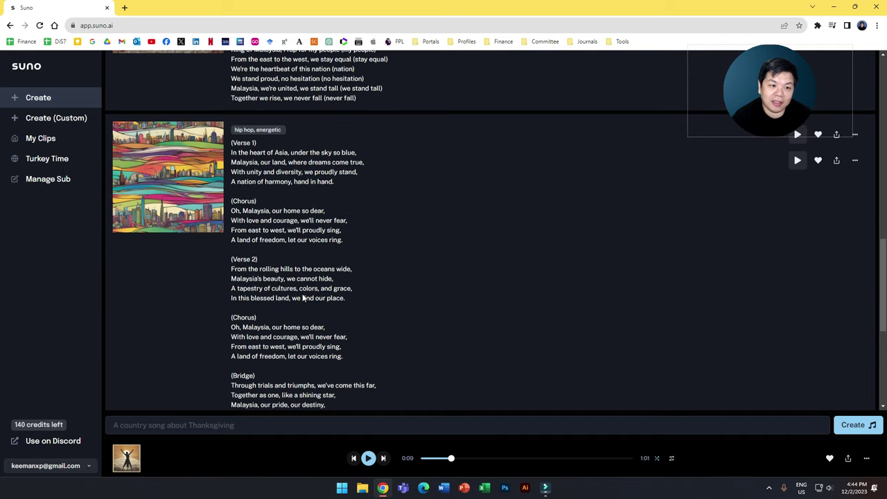
scroll(160, 303, "up", 2)
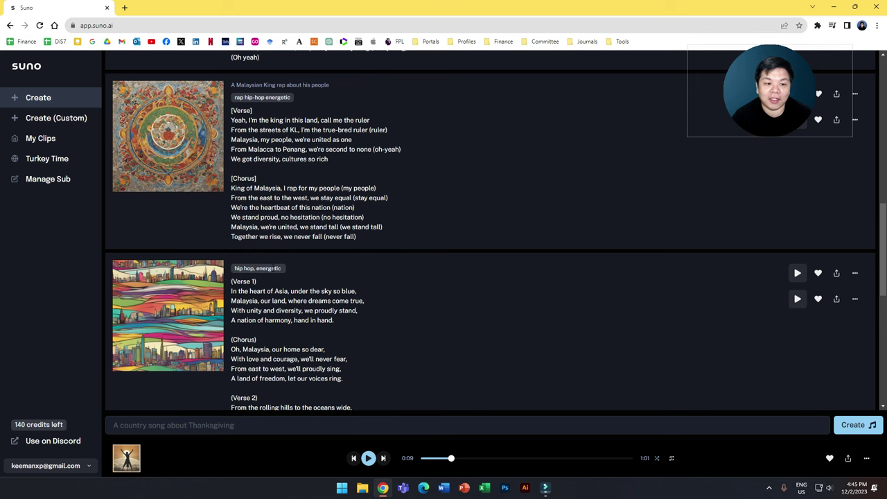
scroll(414, 275, "up", 1)
scroll(414, 275, "down", 3)
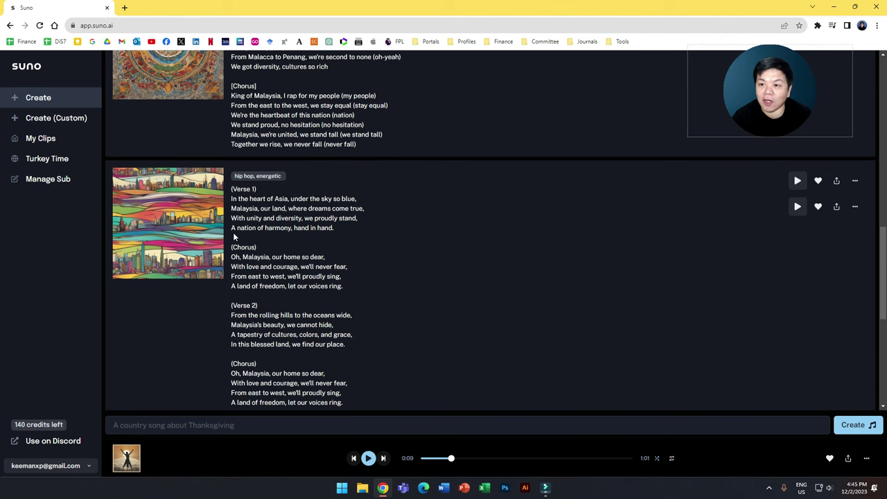
scroll(424, 258, "down", 5)
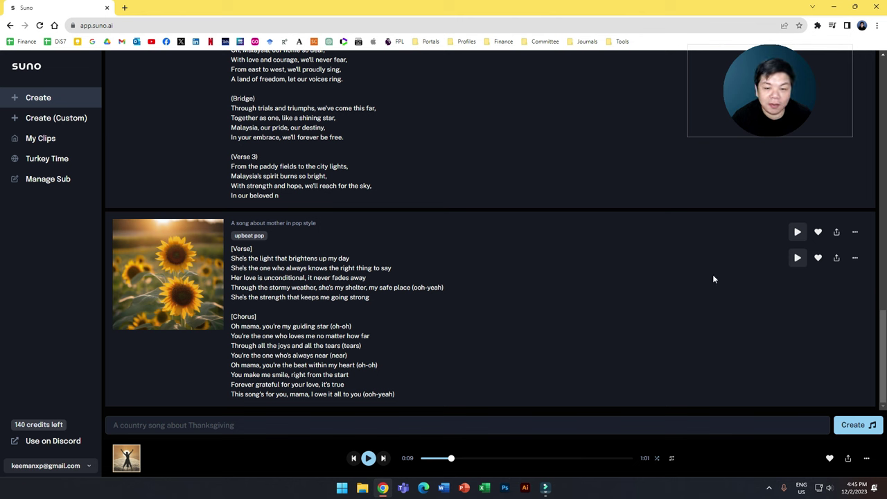
- Play and pause the first mother song version, then start the second version
left_click(798, 233)
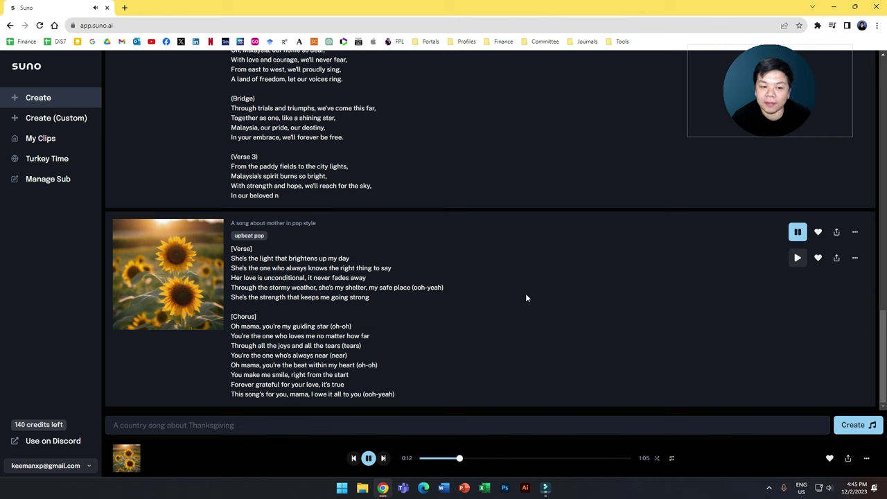
left_click(797, 233)
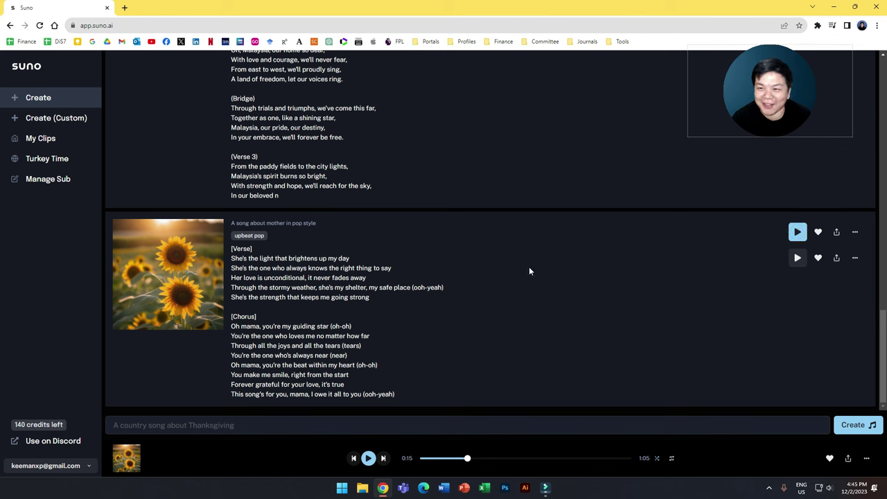
left_click(798, 258)
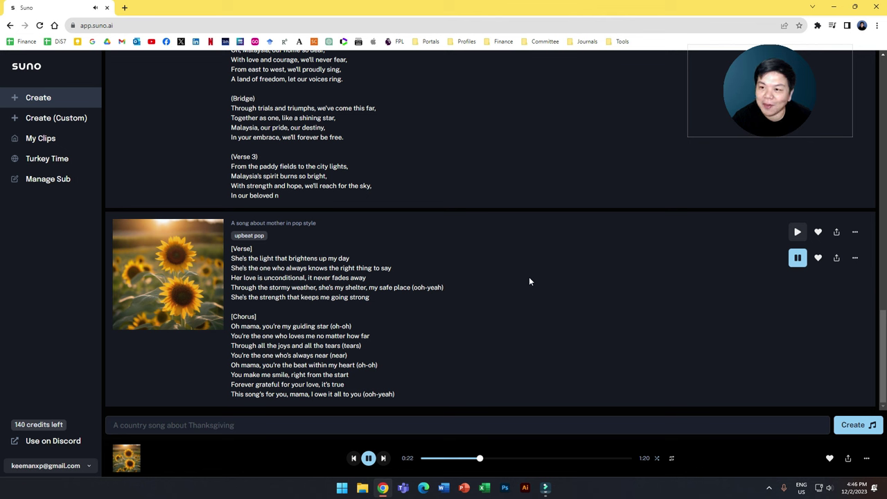
- Stop playback and regenerate songs from the copied prompt 'A song about mother in pop style'
left_click(797, 258)
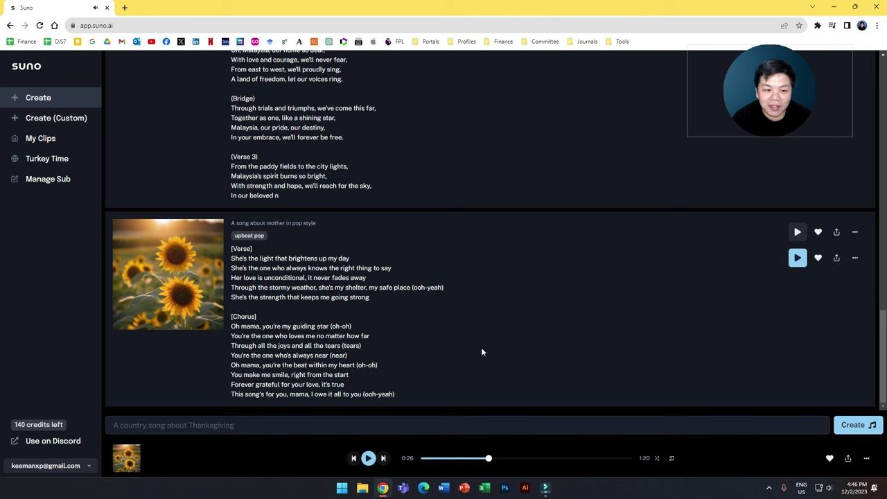
triple_click(232, 224)
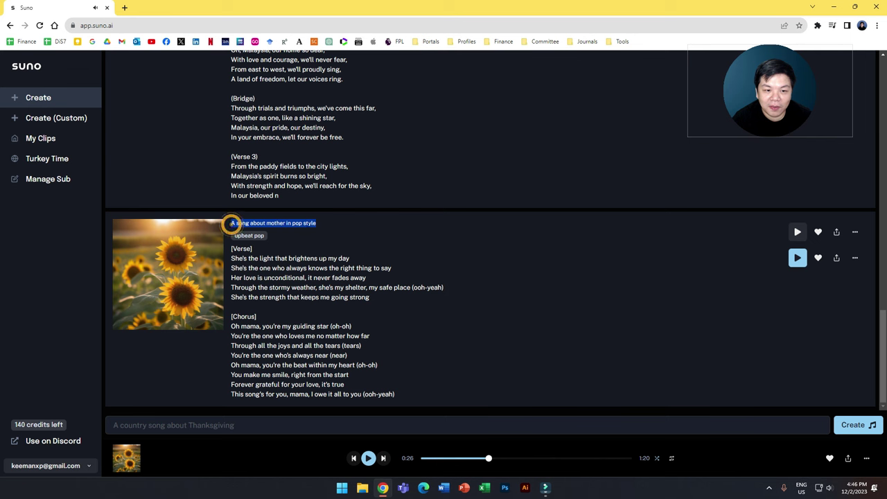
right_click(302, 223)
left_click(328, 233)
left_click(244, 425)
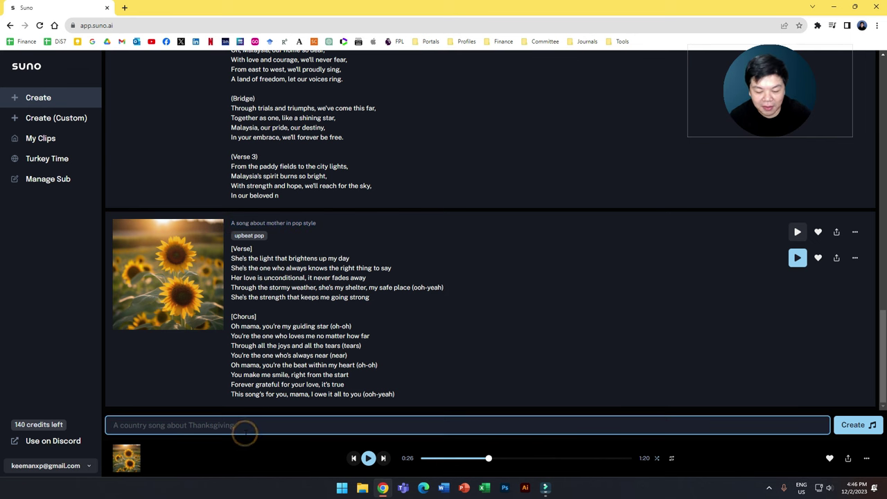
key("ctrl+v")
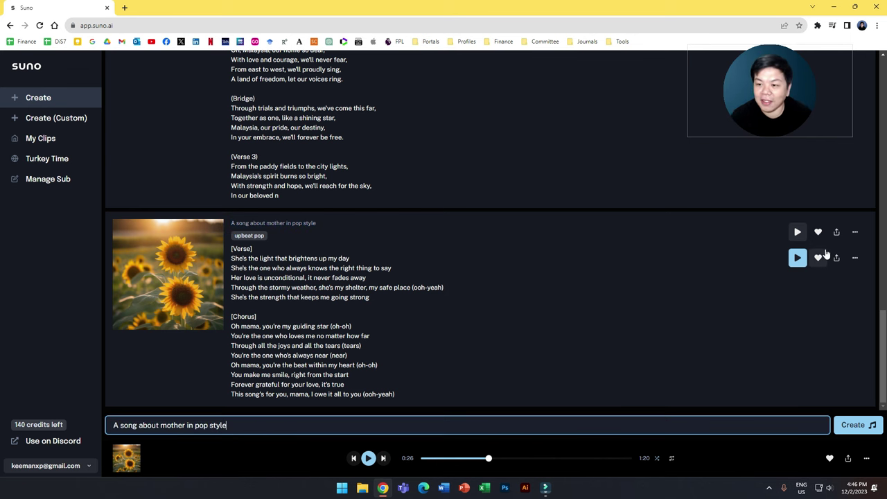
left_click(852, 424)
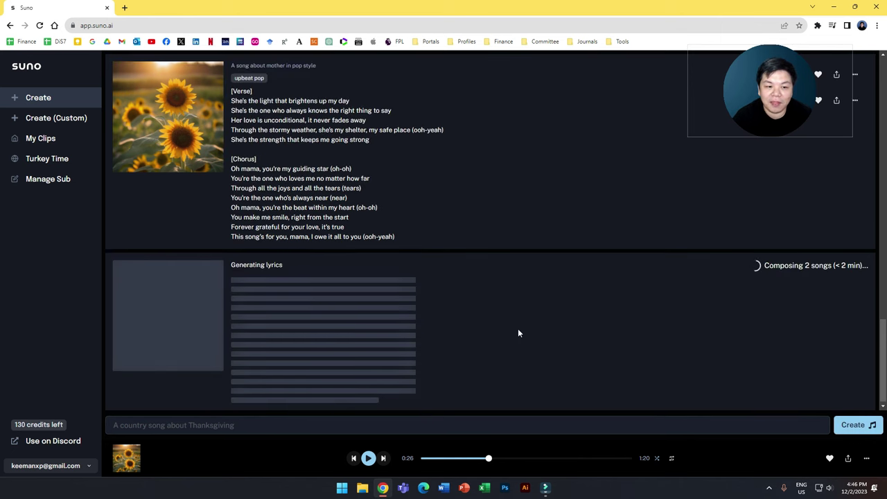
- Scroll to the new songs, view a song's download options, and highlight its 1:20 duration
scroll(518, 273, "up", 15)
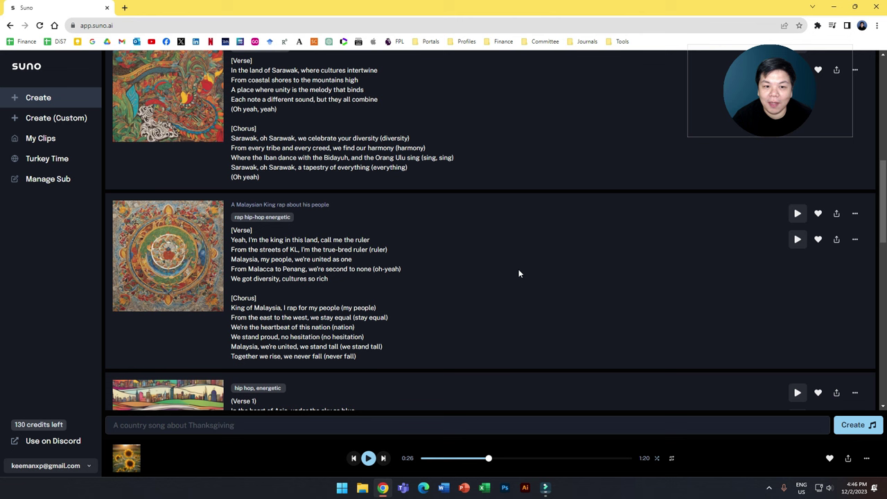
left_click(837, 215)
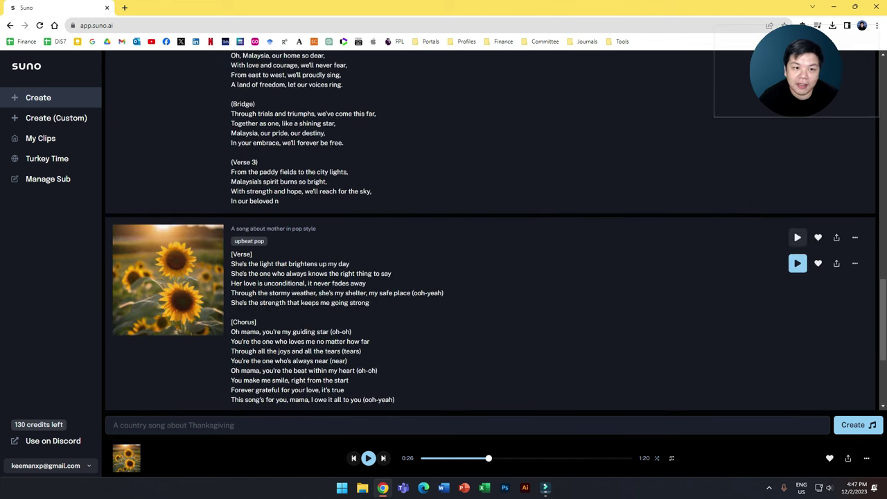
double_click(644, 458)
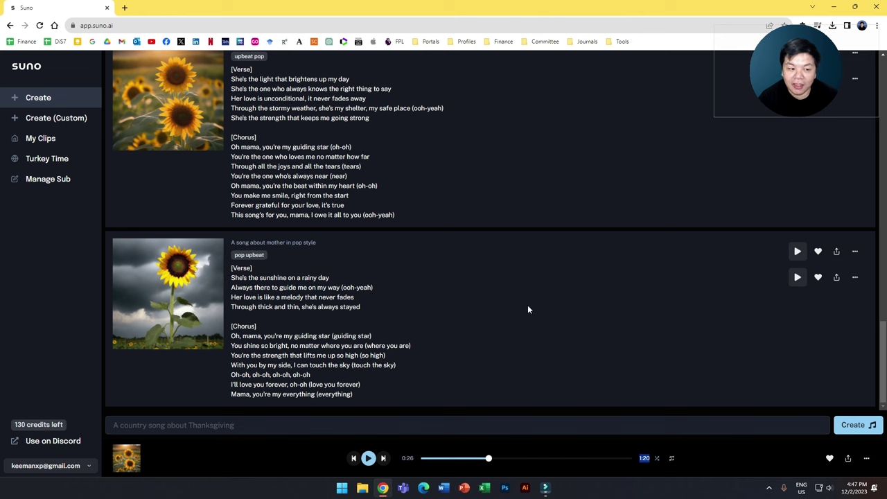
- Play the stormy-sky sunflower song, select 'She's the sunshine on a rainy day', pause at 0:13
left_click(798, 253)
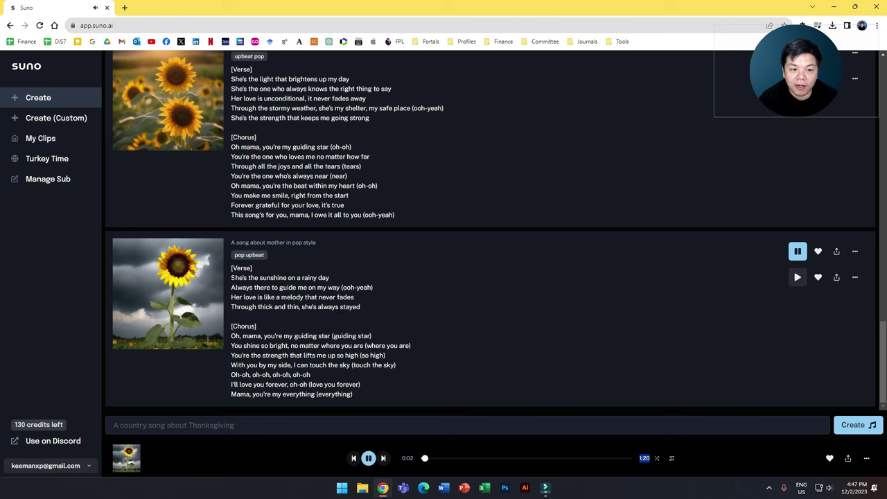
left_click_drag(231, 277, 330, 278)
left_click(332, 298)
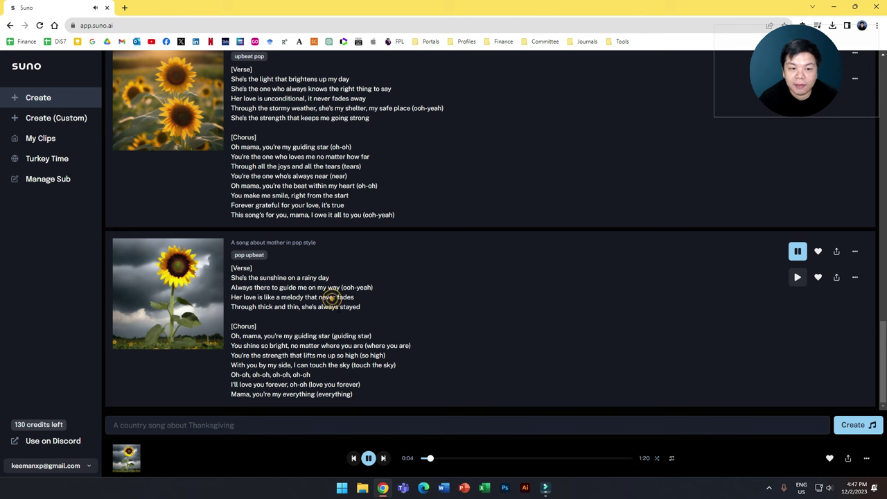
left_click(797, 252)
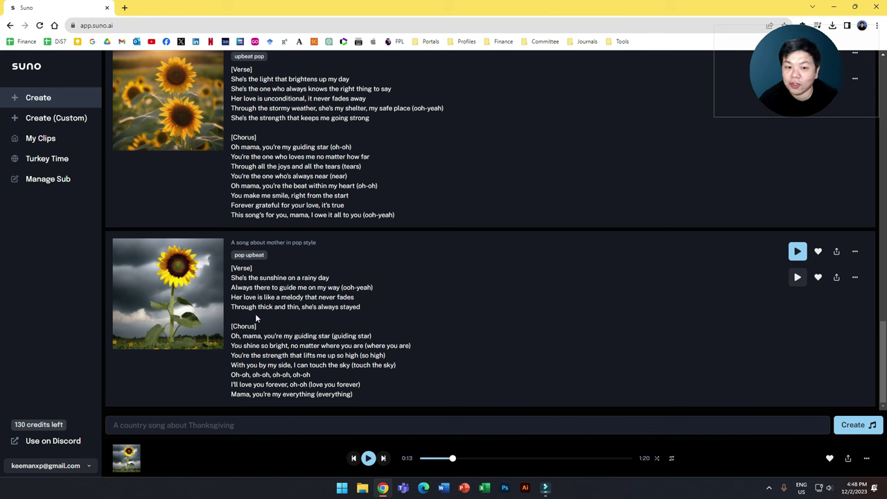
- Highlight the new song's lyric lines, then scroll down to the hip hop Malaysia song
left_click_drag(236, 343, 372, 388)
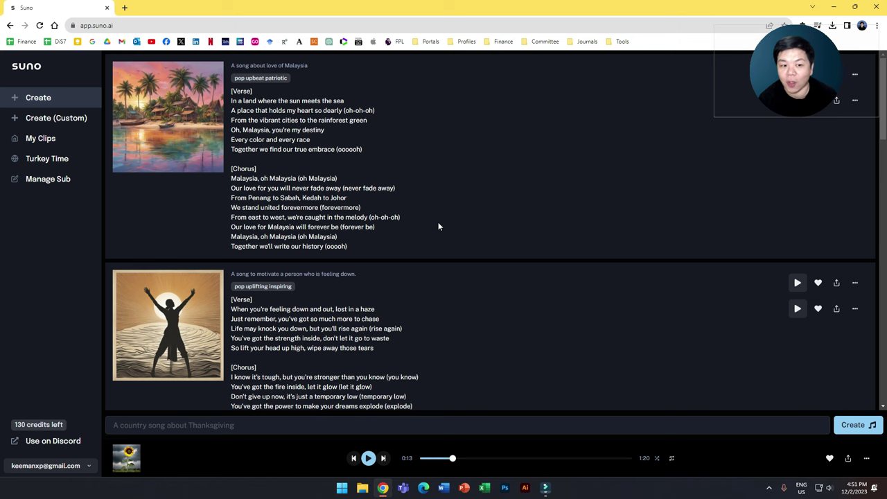
scroll(438, 225, "down", 3)
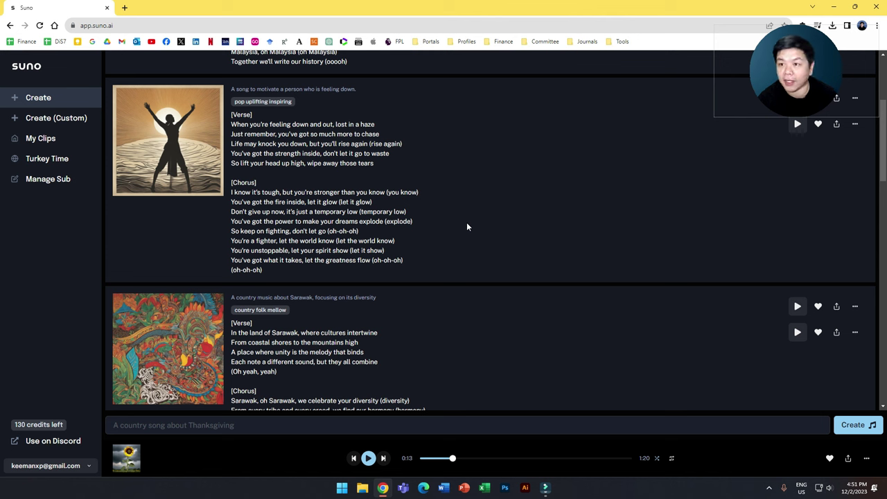
scroll(466, 227, "down", 3)
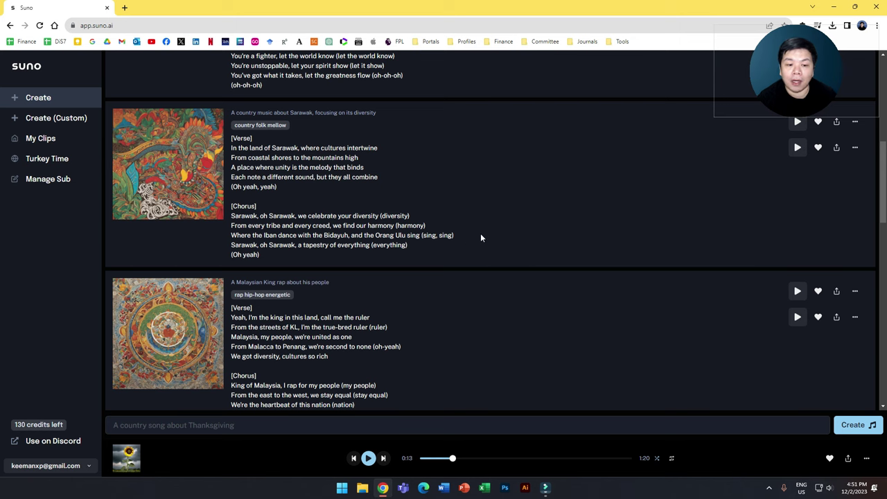
scroll(497, 226, "down", 10)
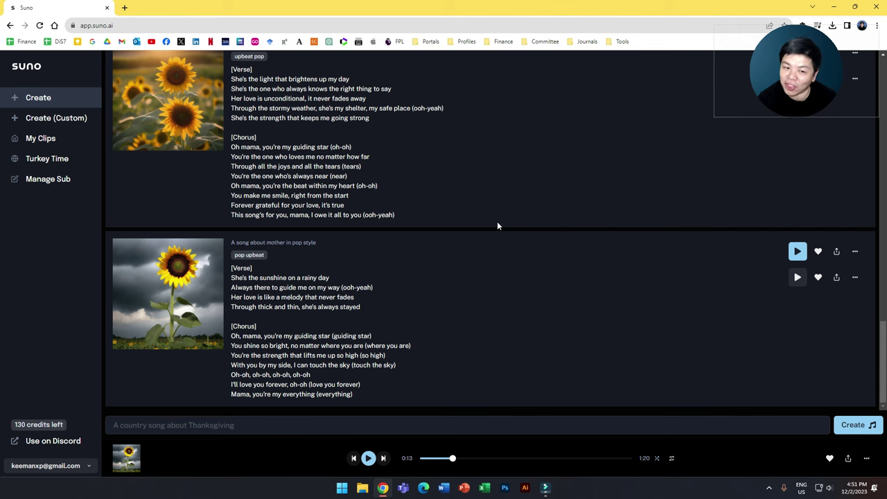
scroll(512, 255, "up", 8)
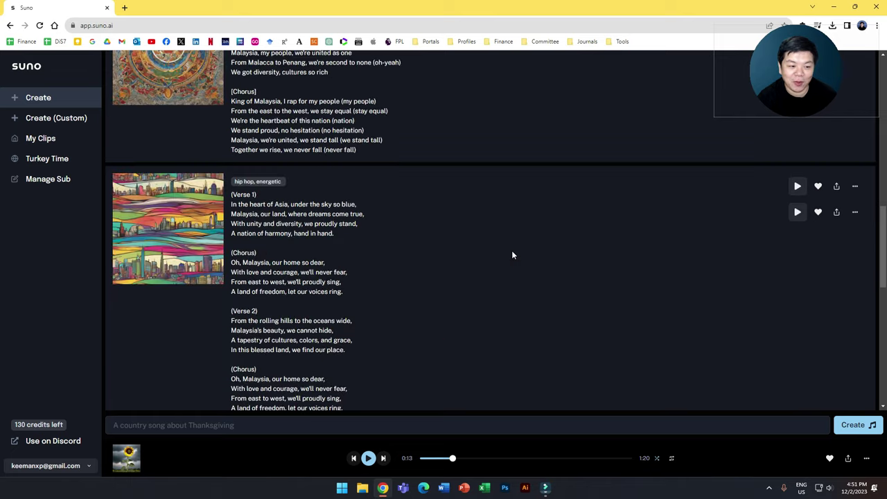